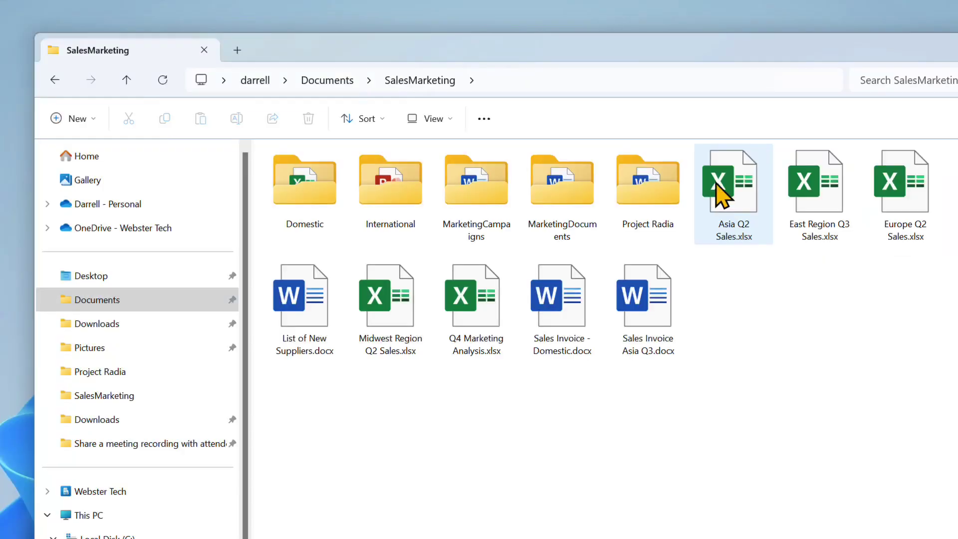
- Drag Project Radia from Documents > SalesMarketing into OneDrive - Webster Tech in the navigation pane
left_click_drag(657, 195, 169, 229)
left_click_drag(331, 219, 330, 220)
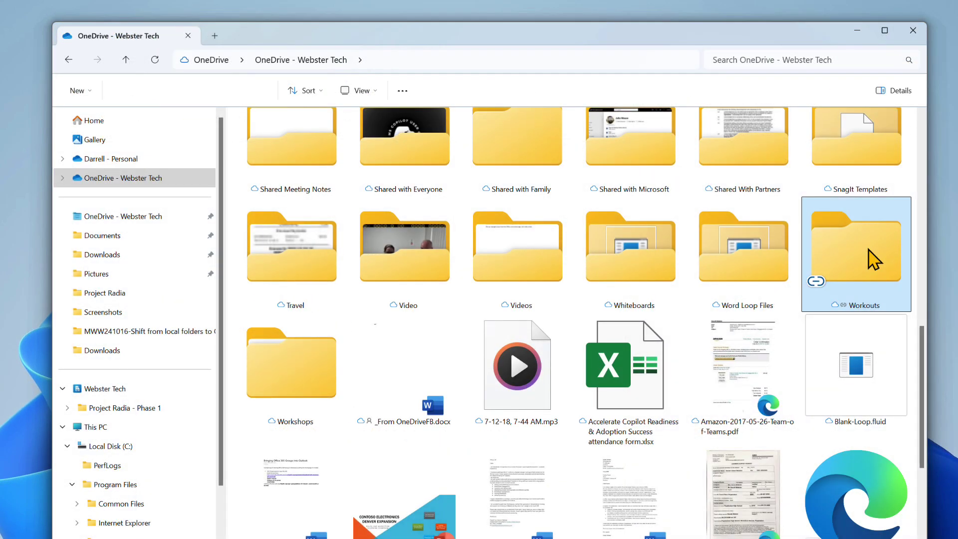
- Open the Workouts folder in File Explorer
double_click(874, 258)
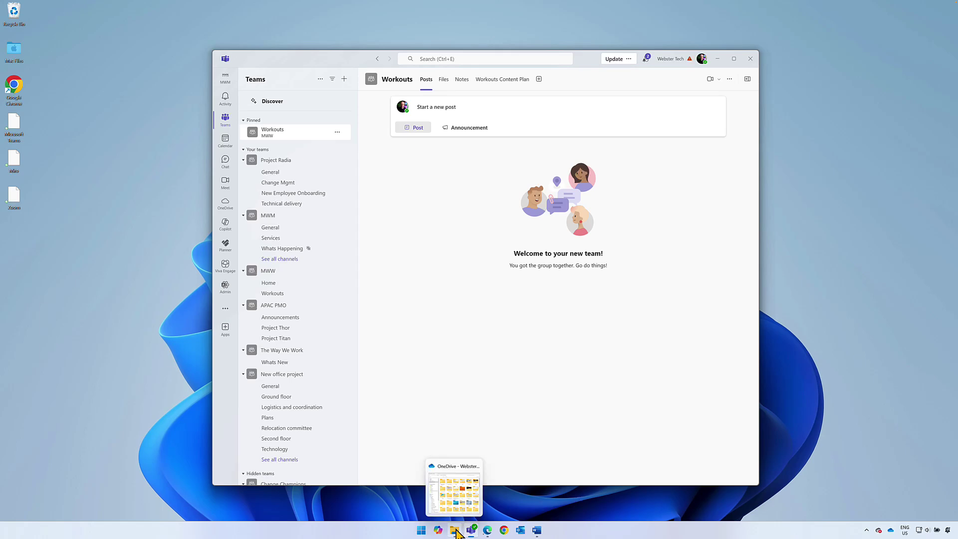
- Back in Teams, show the Files tab of Project Radia's General channel
left_click(456, 532)
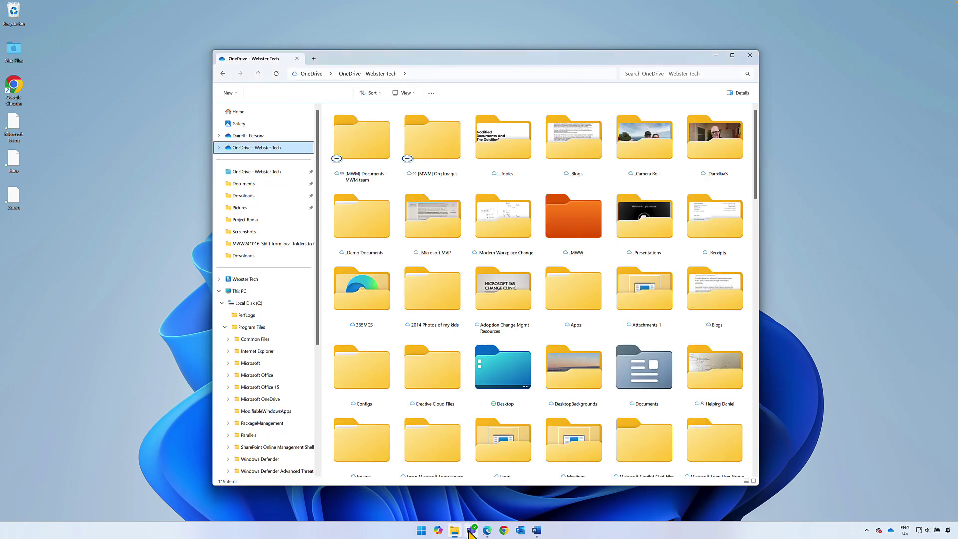
left_click(470, 532)
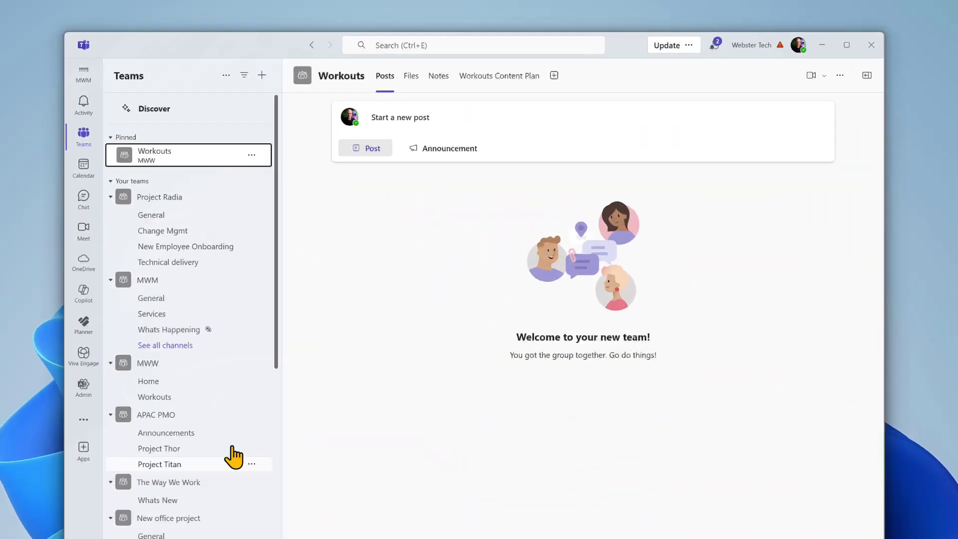
left_click(145, 217)
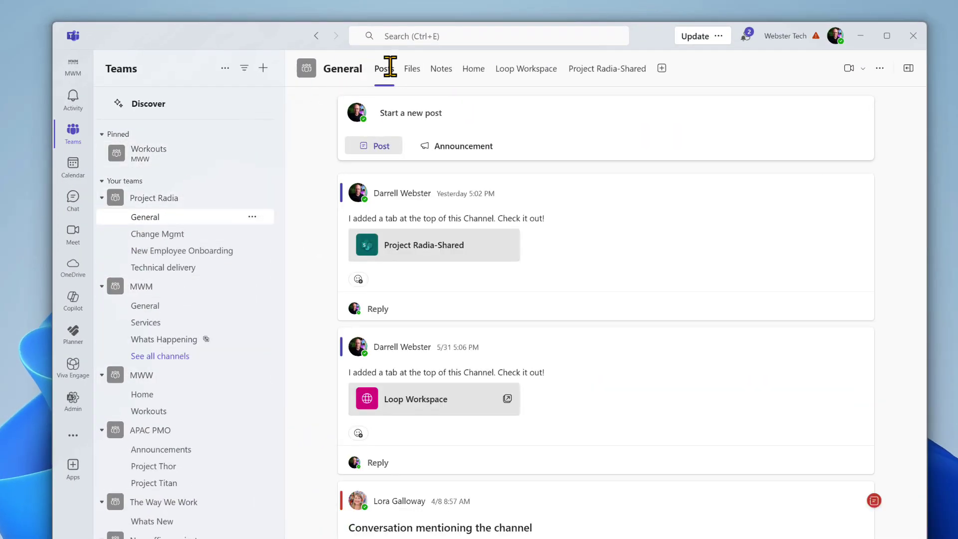
left_click(416, 73)
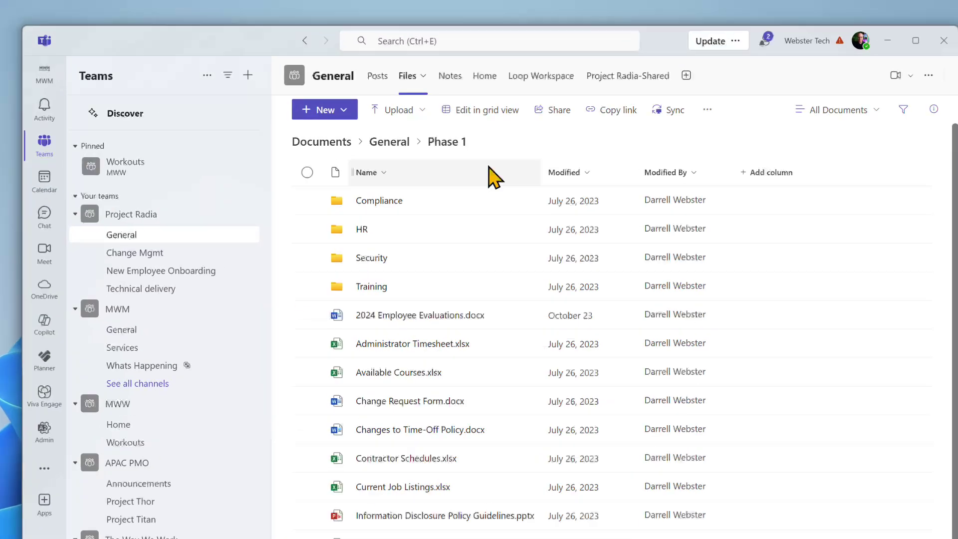
- Sync the Phase 1 files to this computer and close the 'We're syncing your files' notice
left_click(669, 116)
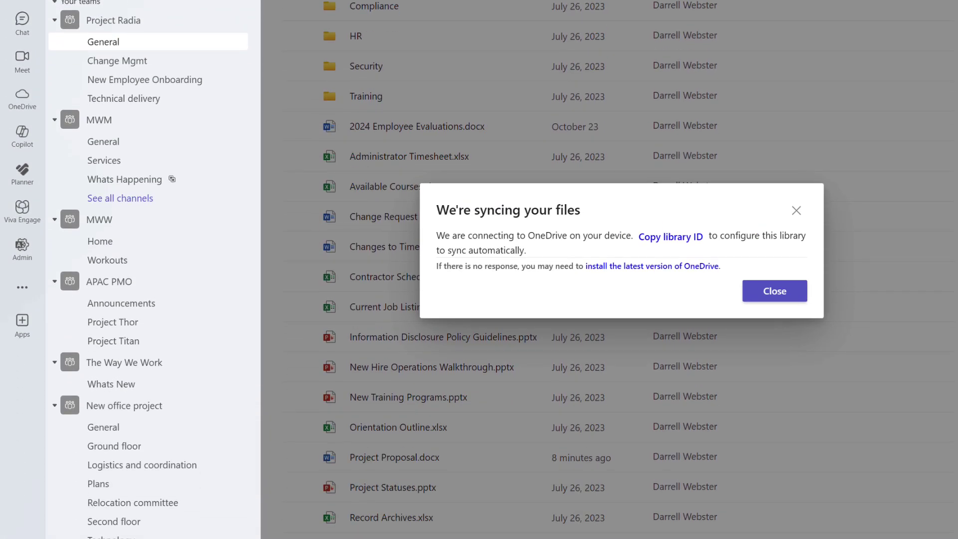
left_click(787, 299)
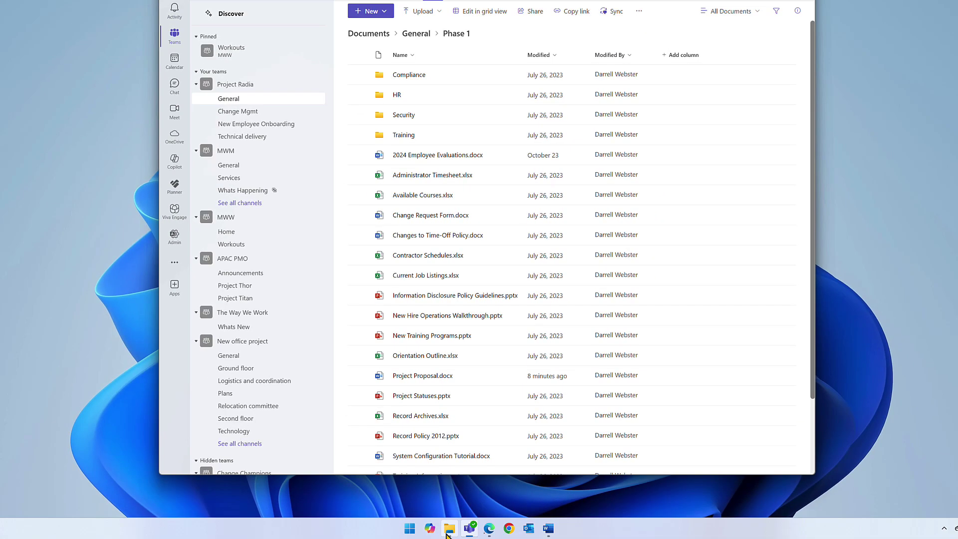
- In File Explorer, select Webster Tech > Project Radia - Phase 1
left_click(452, 534)
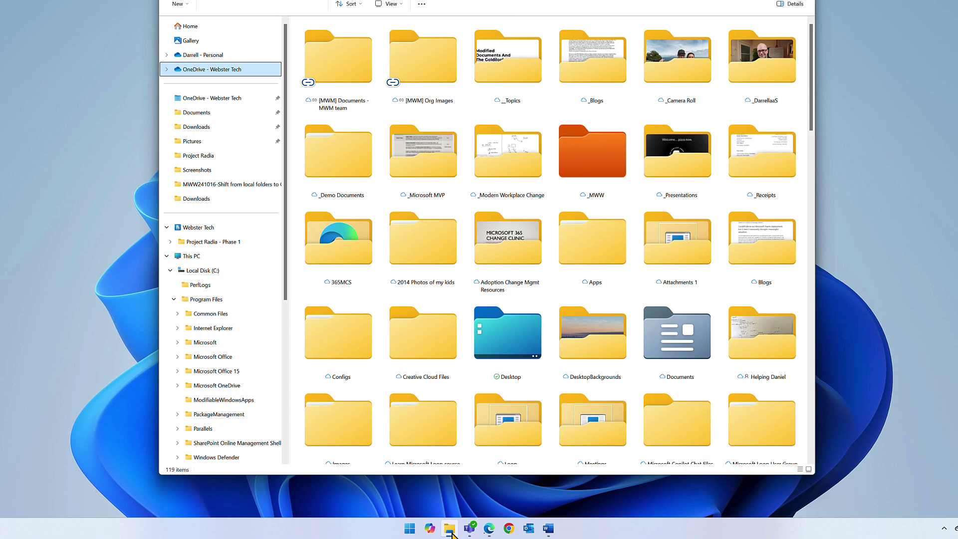
left_click(224, 243)
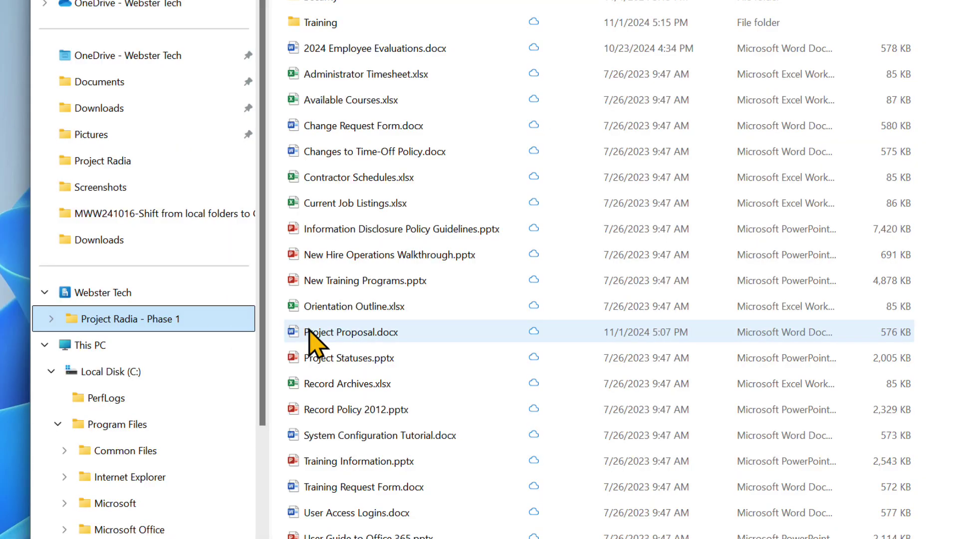
- Open Project Proposal.docx and replace the date's day with 16, making it 16/12/2024
double_click(309, 331)
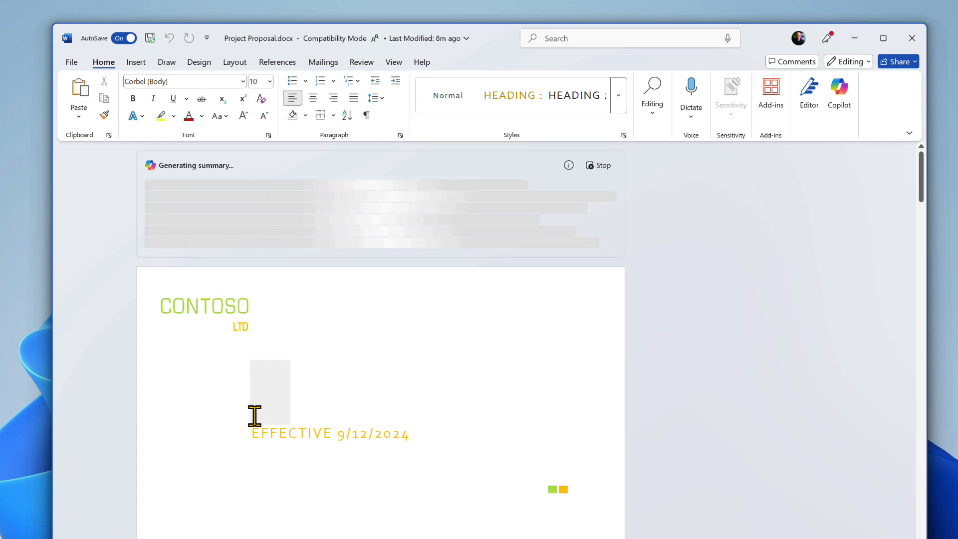
left_click(346, 432)
double_click(345, 434)
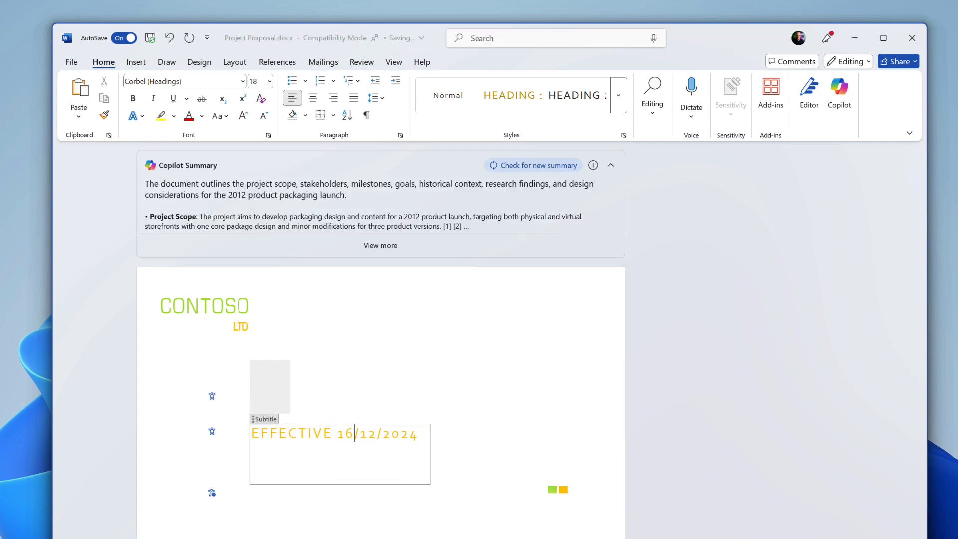
type("16")
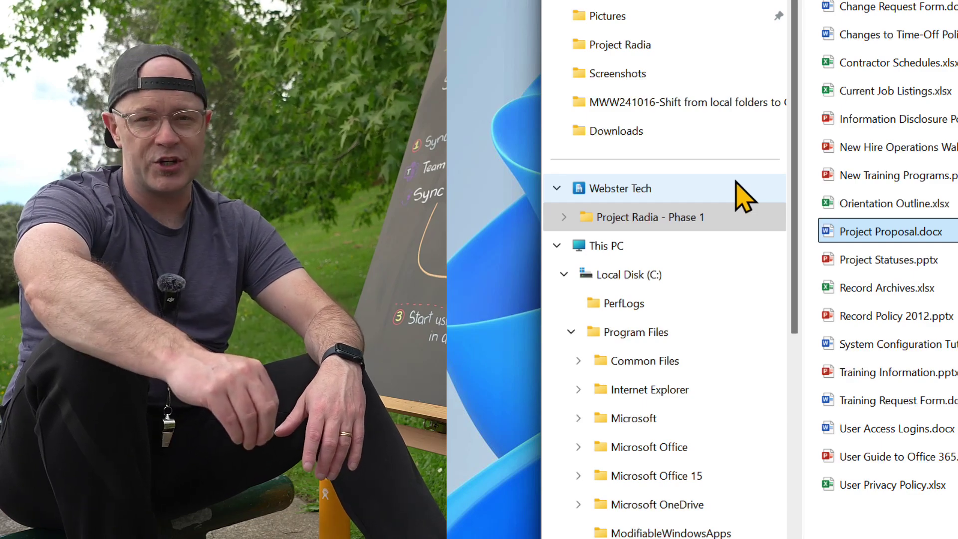
- Go back to the Project Radia - Phase 1 library in File Explorer
left_click(720, 219)
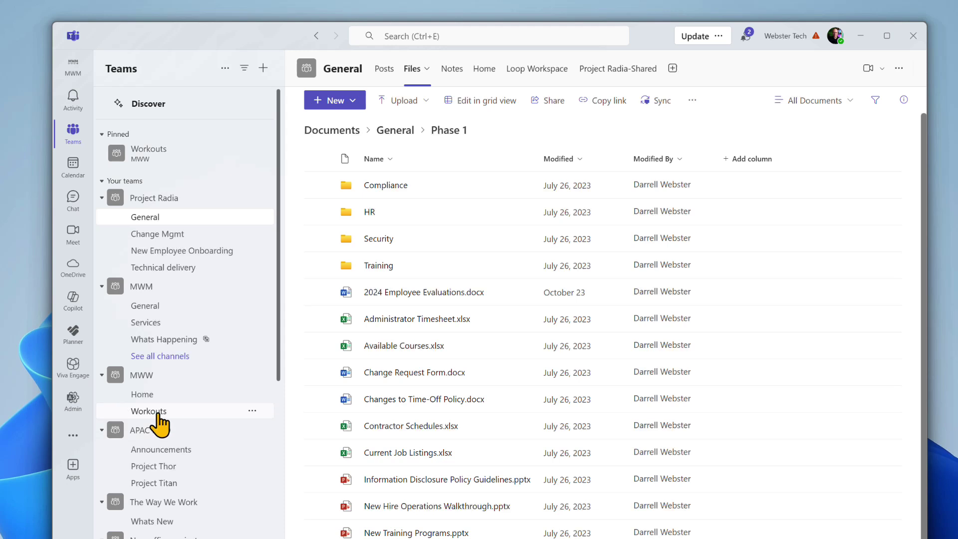
- From the Workouts channel's Files tab, add its document library to OneDrive as a shortcut
left_click(149, 411)
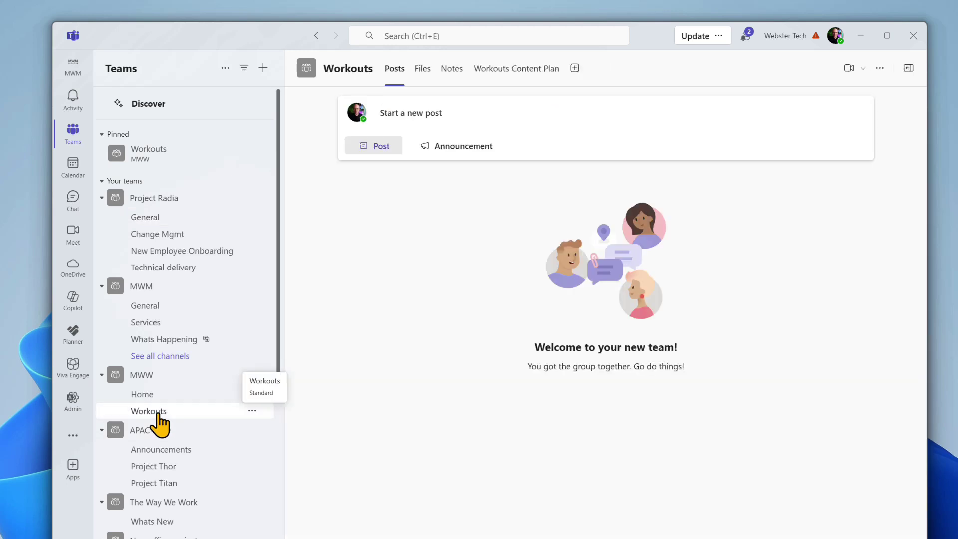
left_click(421, 69)
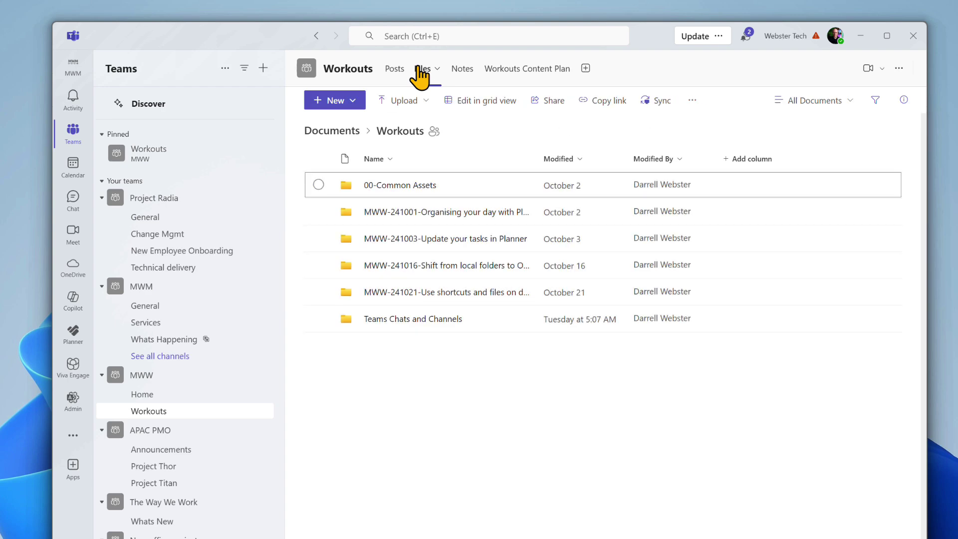
left_click(692, 100)
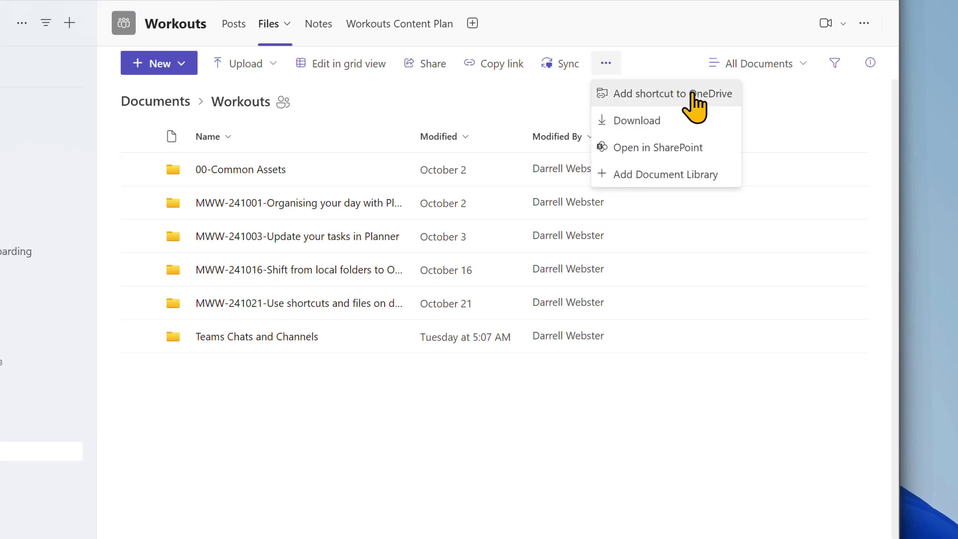
left_click(712, 100)
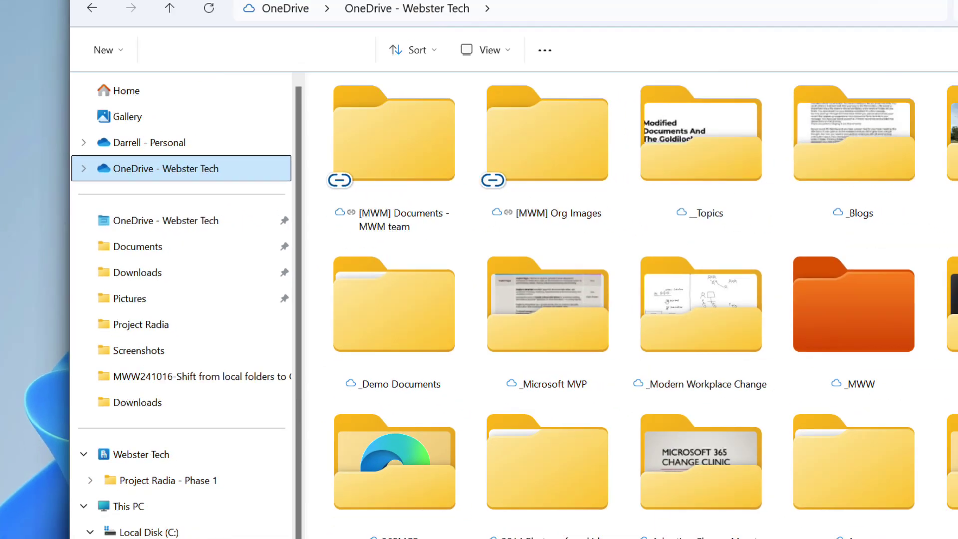
- Open the Workouts shortcut, then its MWW-241021 folder and the MWW-241021 script
left_click_drag(923, 150, 903, 374)
double_click(873, 261)
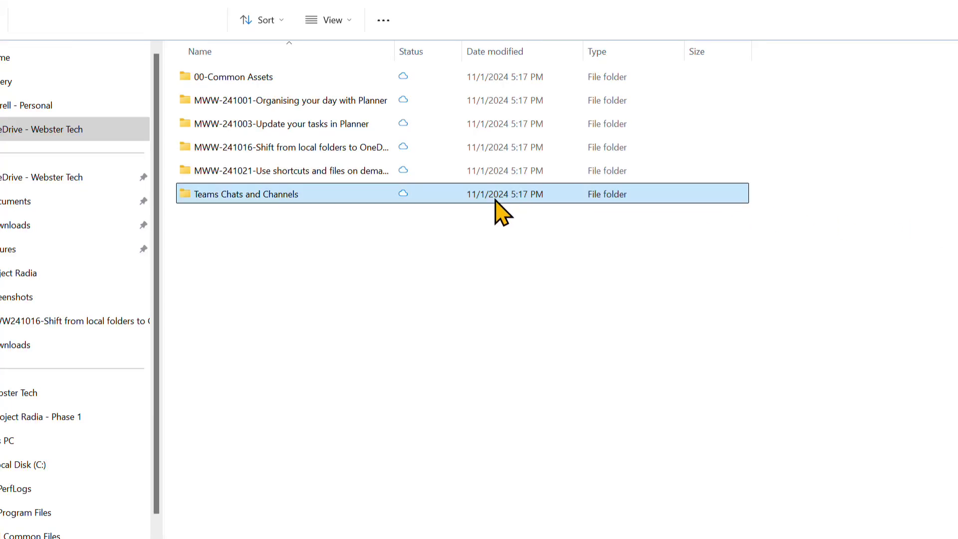
double_click(305, 172)
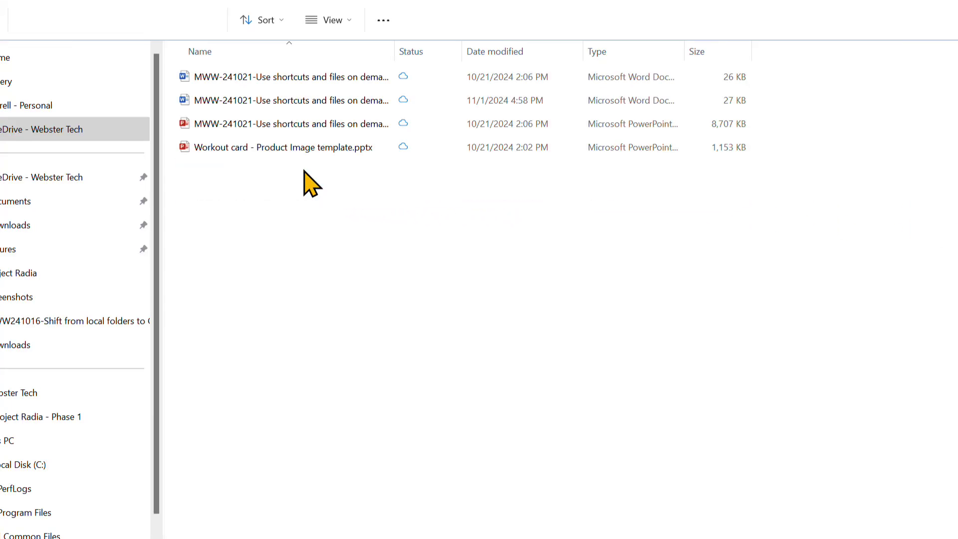
double_click(214, 101)
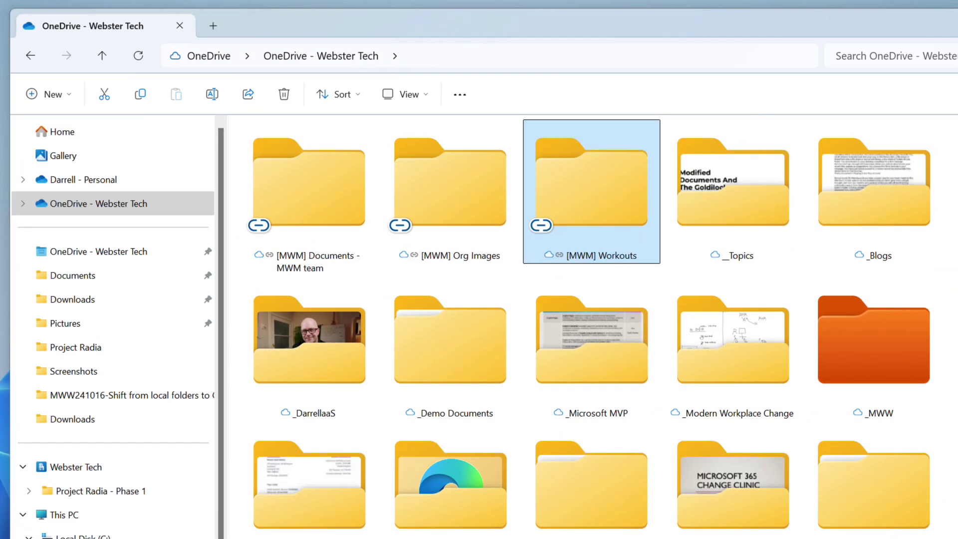
- Create an [MWM] folder, move [MWM] Workouts into it, and select the [MWM] Documents and Org Images shortcuts
left_click(53, 93)
left_click(75, 128)
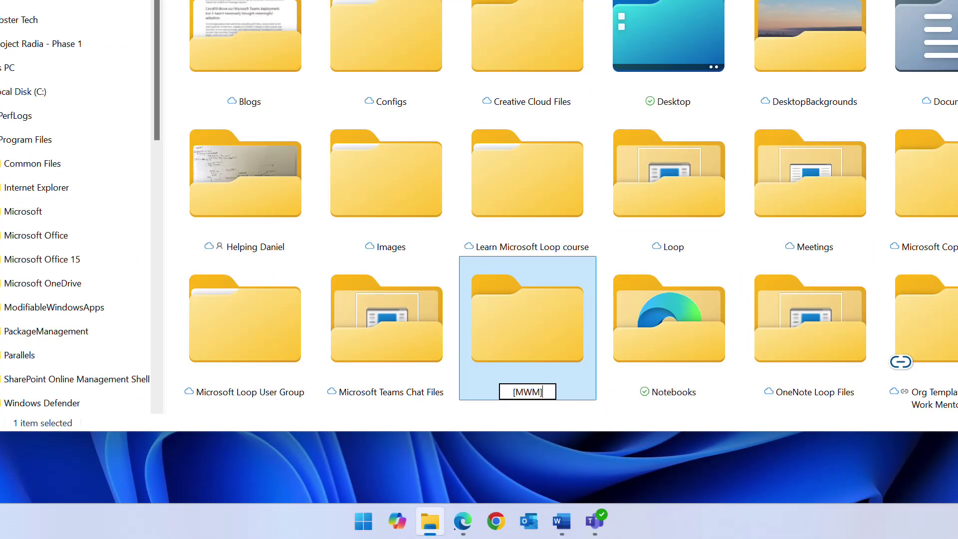
key("Return")
left_click_drag(765, 205, 316, 199)
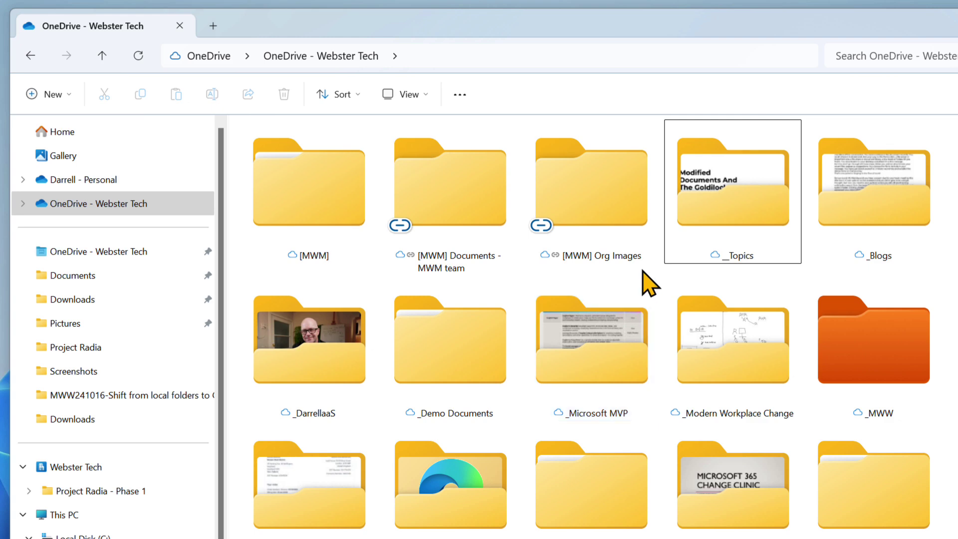
left_click_drag(644, 278, 322, 196)
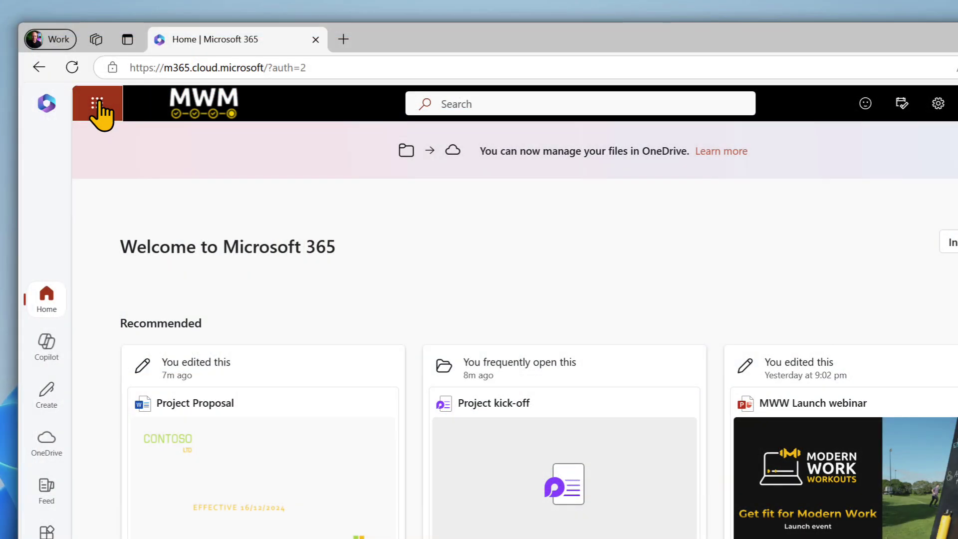
- Open the Microsoft 365 app launcher to reach OneDrive's Home page of recent files
left_click(97, 105)
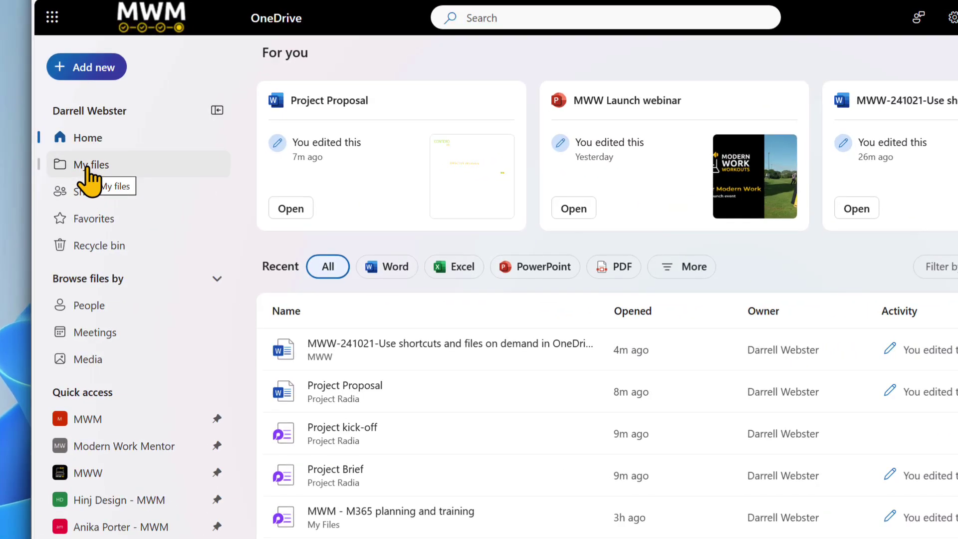
- Open the MWM folder under My files to see the three [MWM] shortcuts
left_click(88, 170)
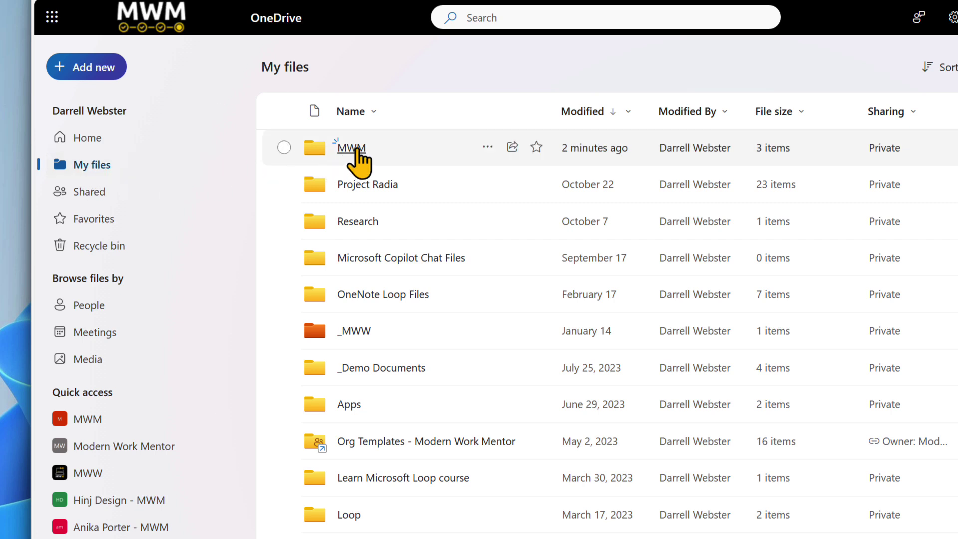
left_click(354, 149)
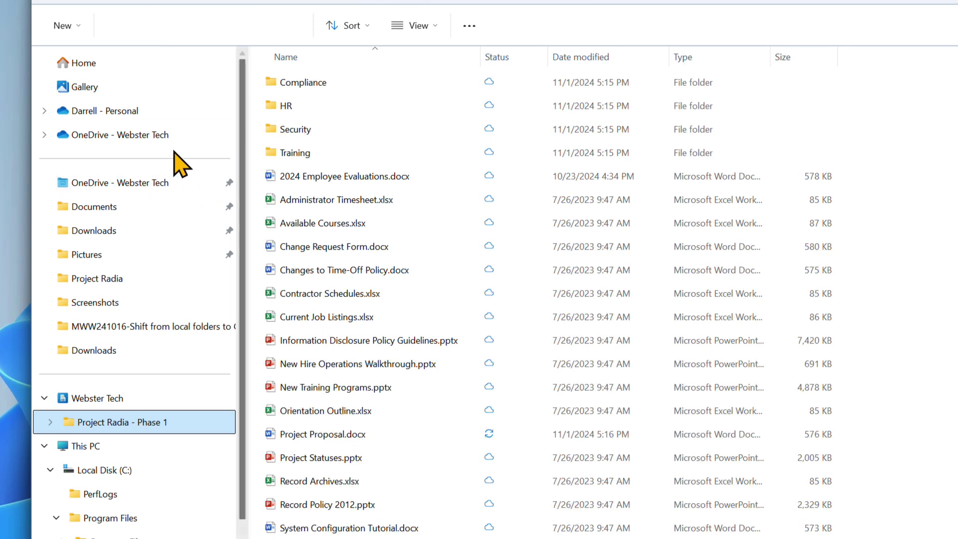
- Go back from Project Radia - Phase 1 to the OneDrive - Webster Tech folder
left_click(168, 136)
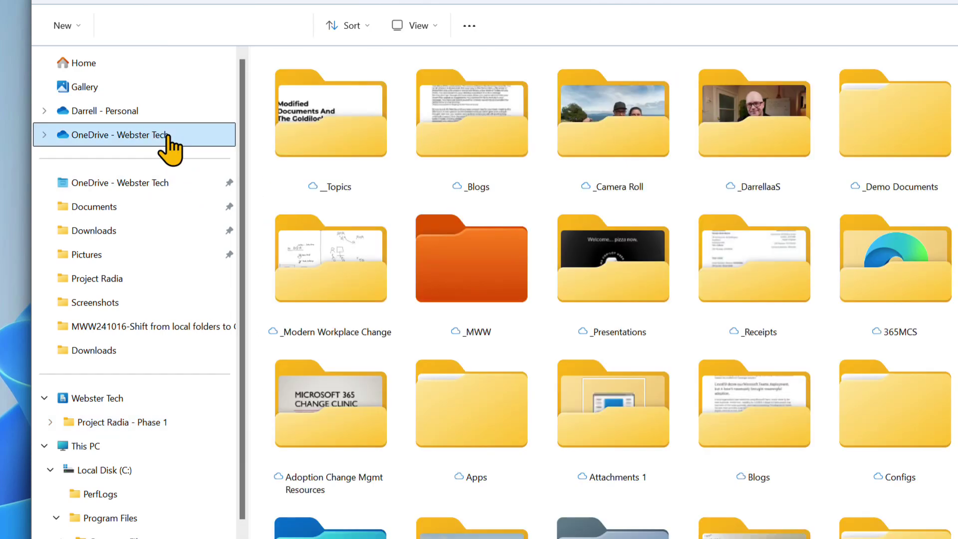